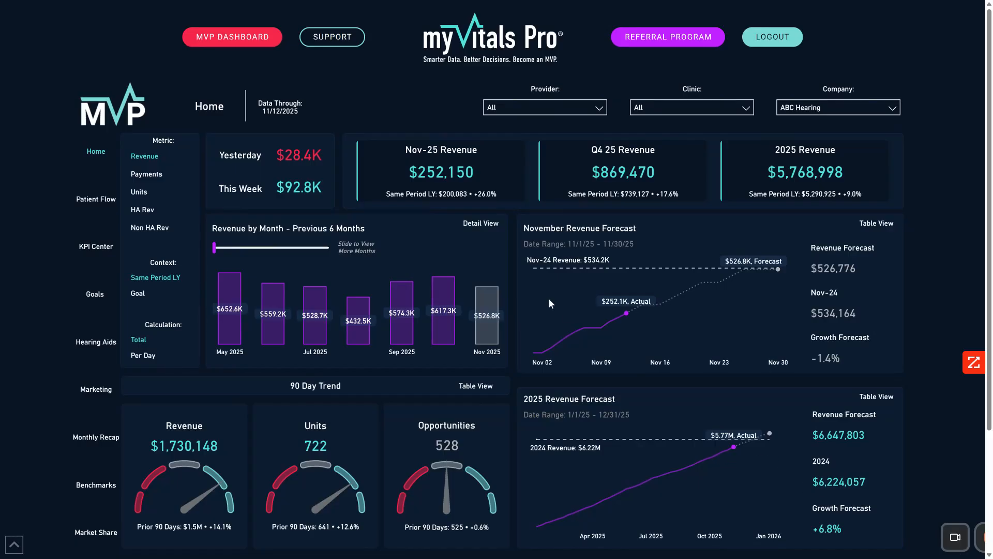
Step: Open the Patient List Generator dashboard from the report filters
click(279, 109)
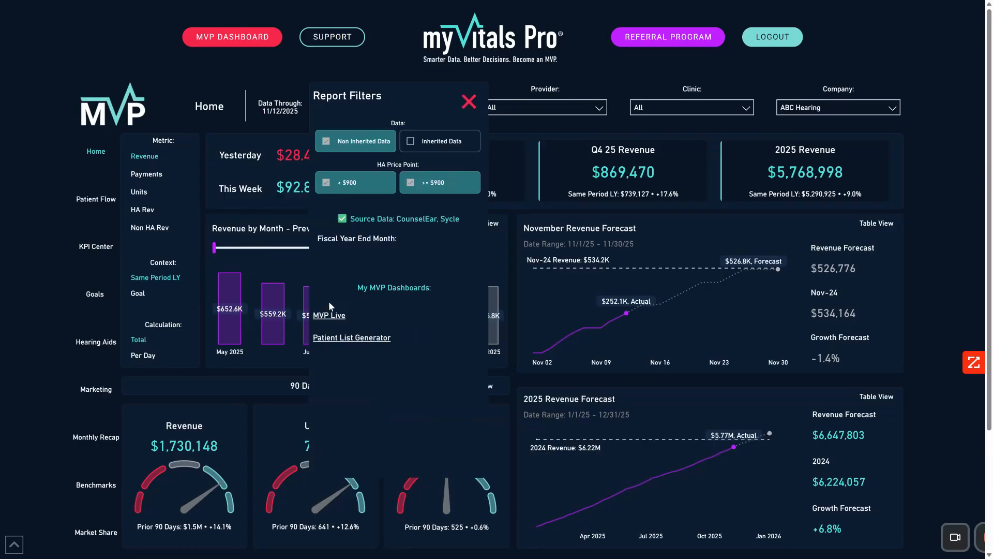
click(337, 340)
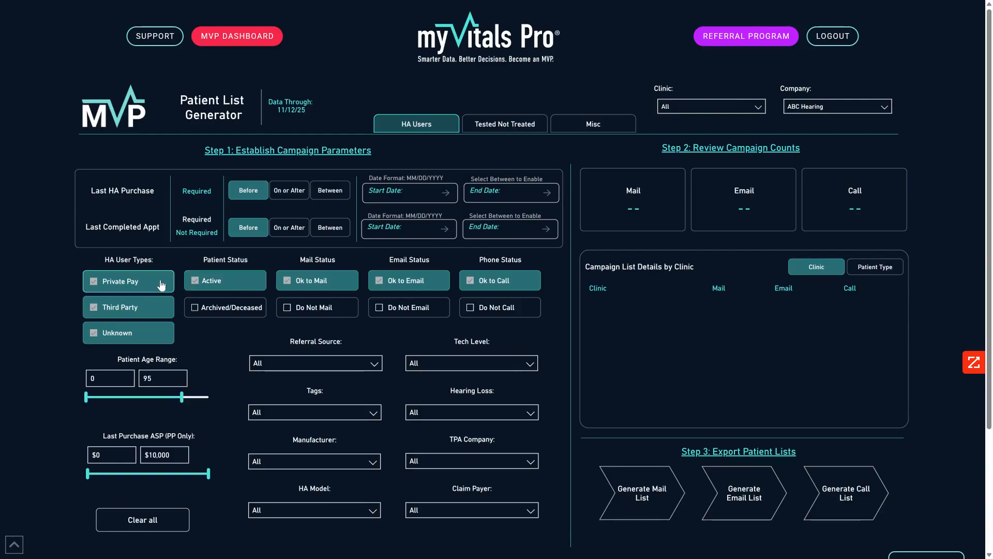
Step: Limit the HA users campaign to a last HA purchase before 01/12/2022 and break down the counts by patient type
click(126, 334)
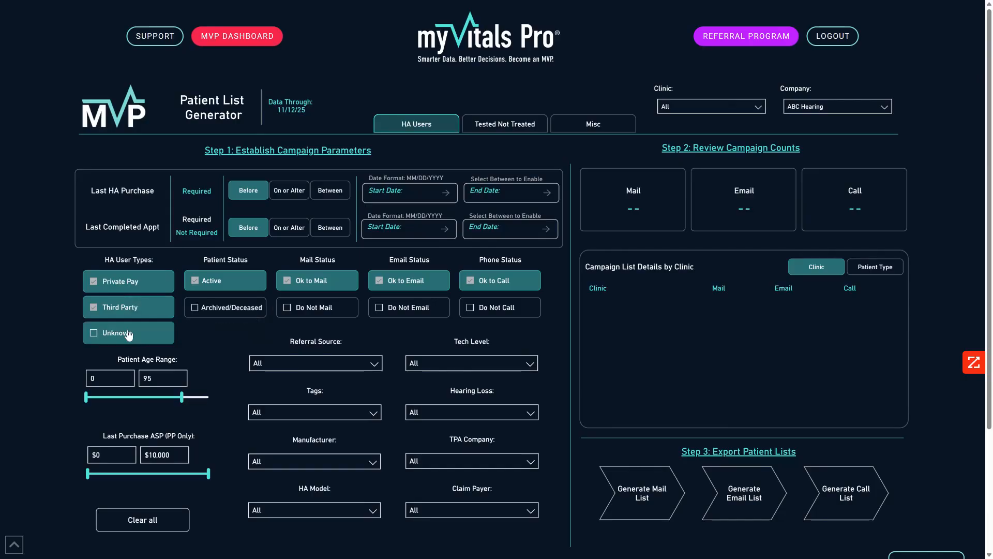
click(128, 335)
mouse_move(86, 397)
mouse_down()
mouse_move(103, 397)
mouse_move(116, 377)
mouse_move(81, 400)
mouse_up()
text(01/12/2022)
click(446, 193)
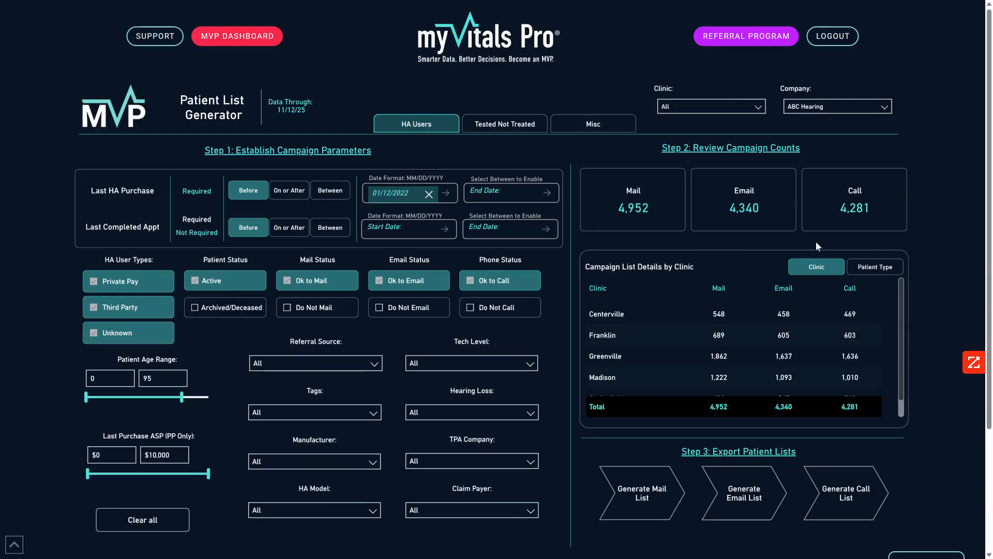
click(878, 274)
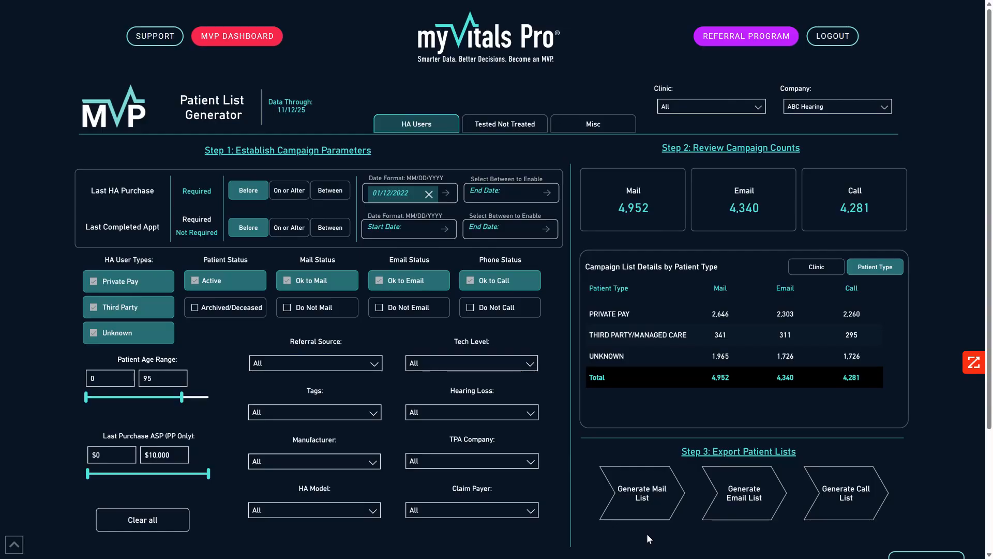
Step: Generate the mail list, export it as summarized data in .csv format, and close the list
click(659, 493)
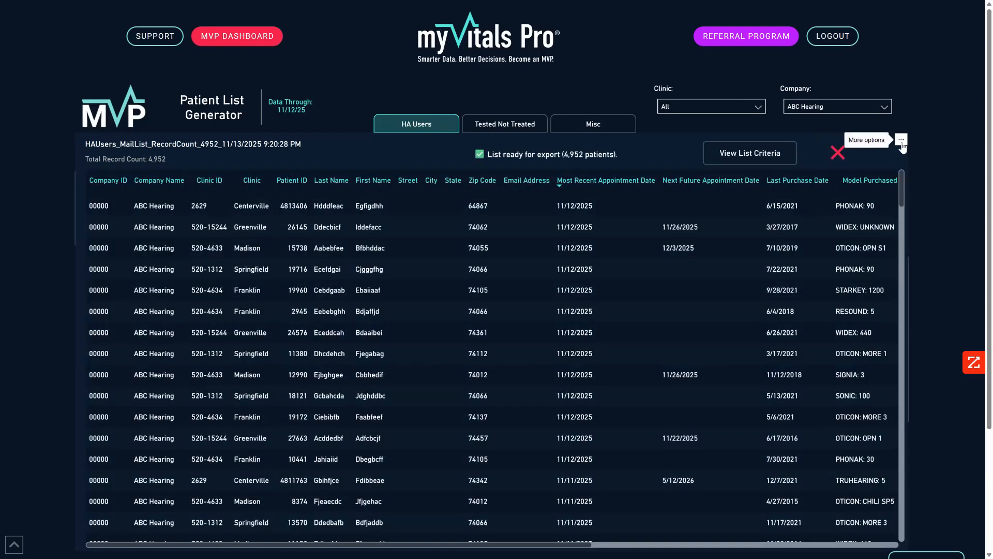
click(902, 144)
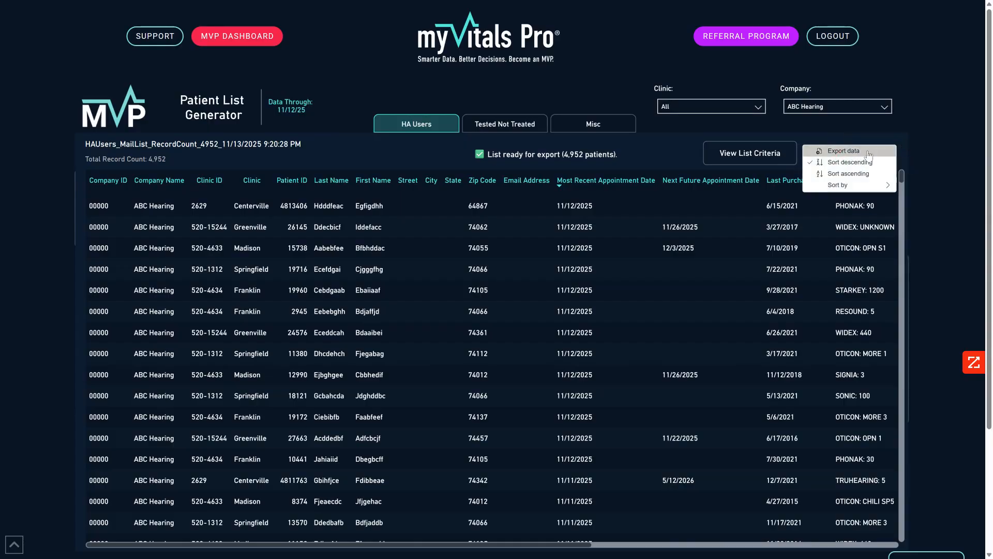
click(868, 153)
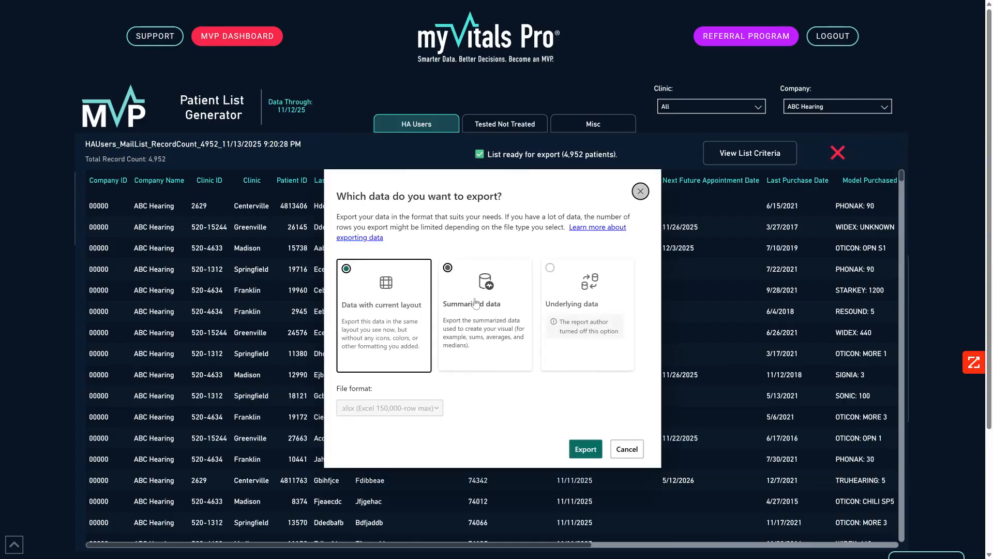
click(479, 329)
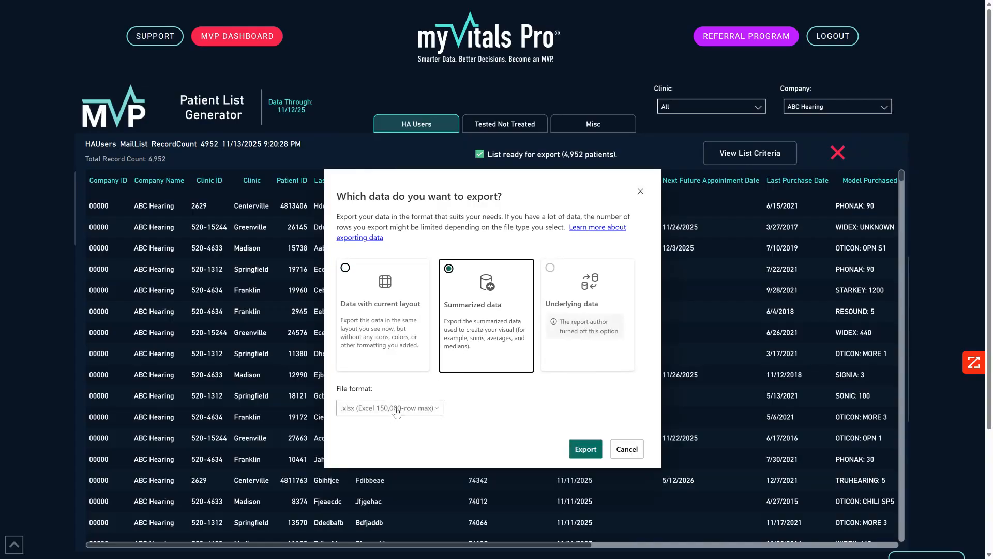
click(373, 410)
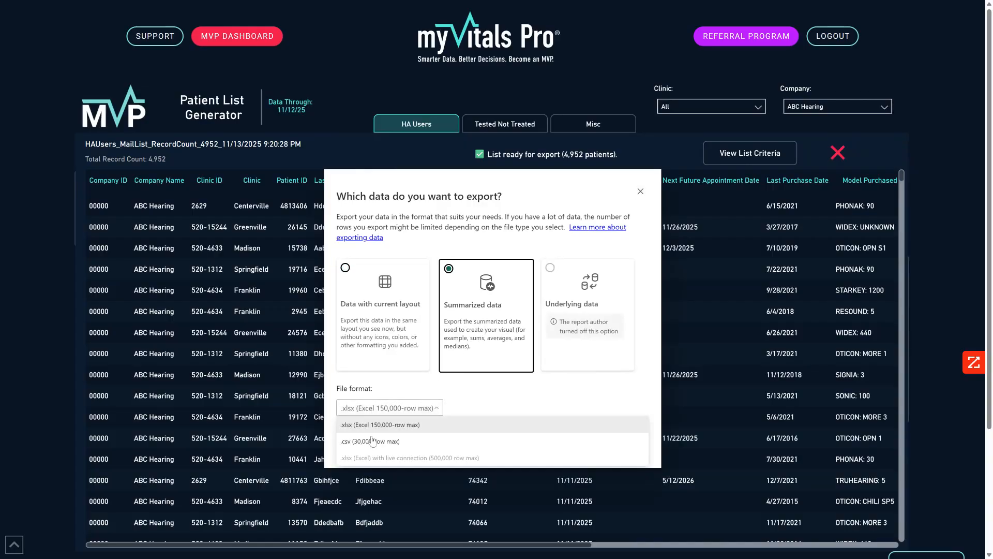
click(371, 444)
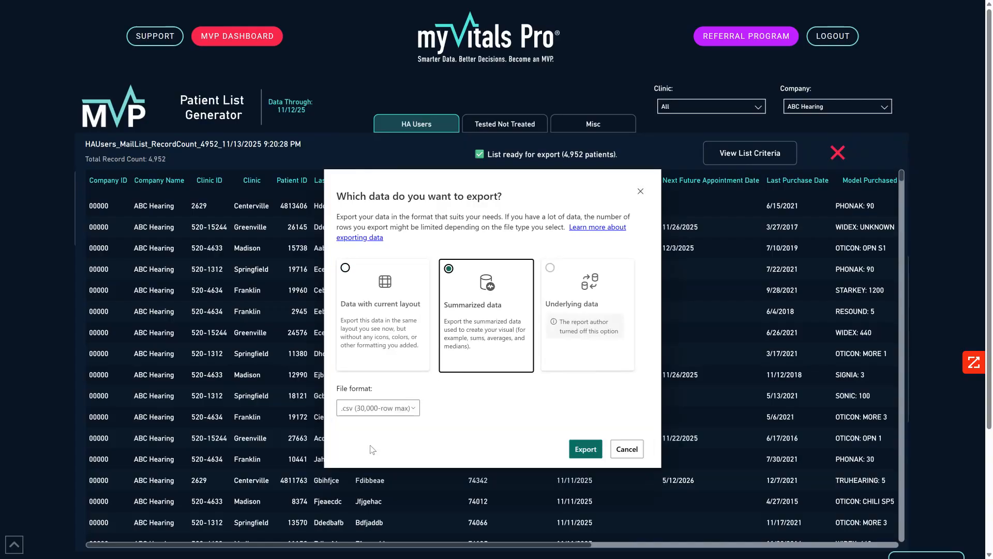
click(586, 449)
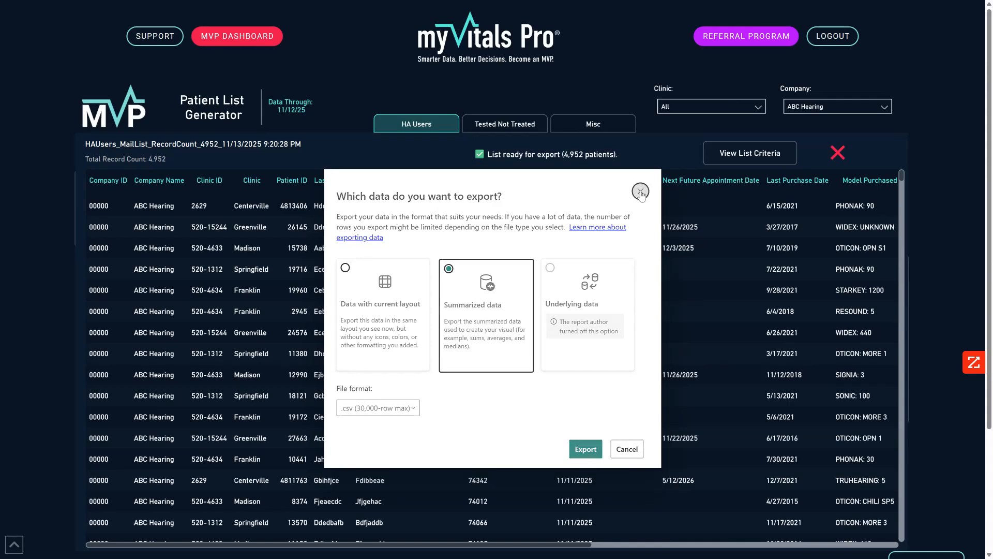
click(838, 153)
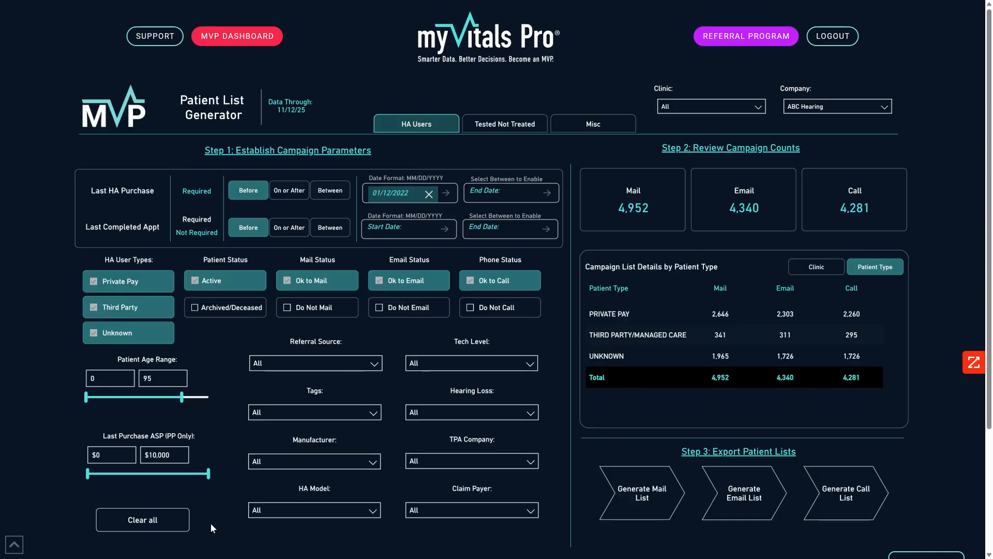
Step: Clear all campaign filters and select only Private Pay, Active, Ok to Mail, Ok to Email and Ok to Call
click(164, 524)
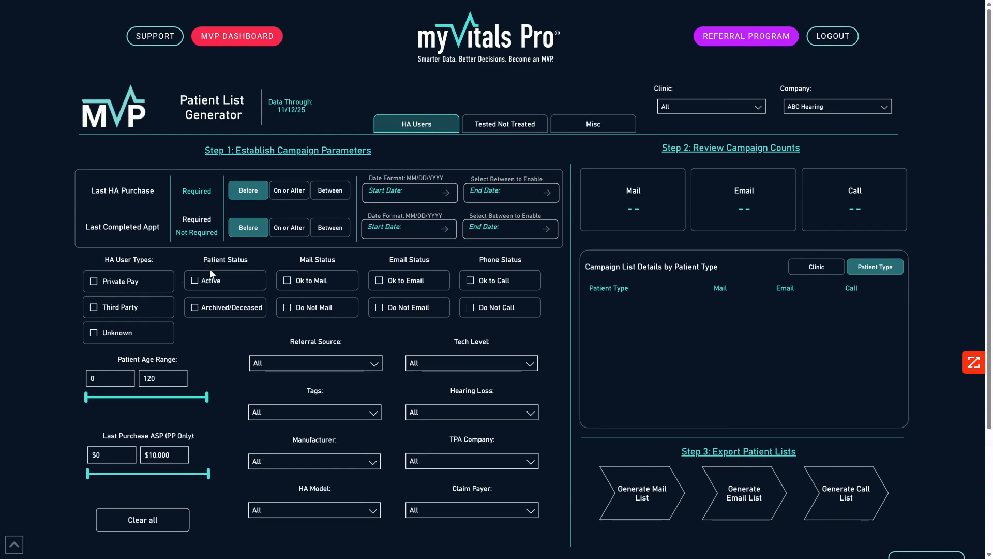
click(234, 287)
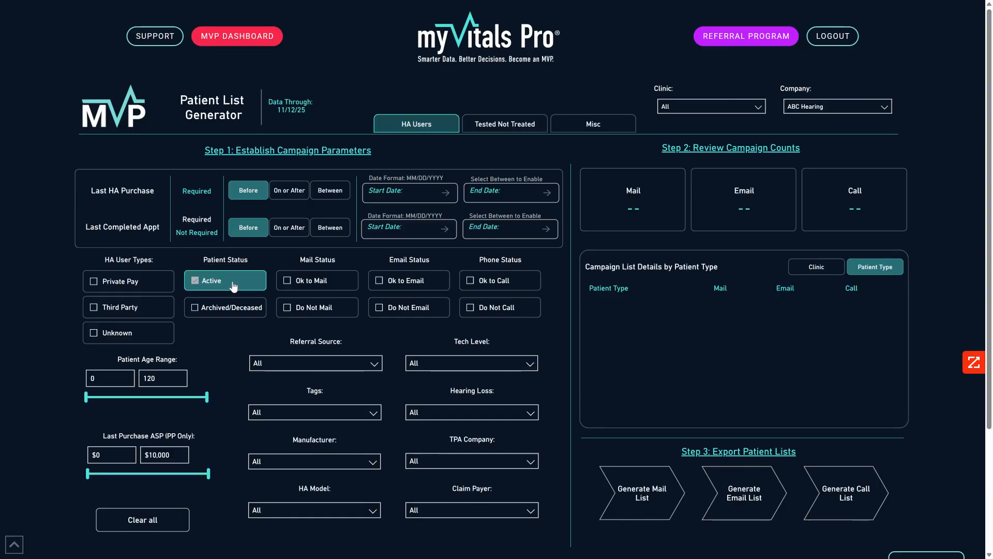
click(310, 286)
click(402, 284)
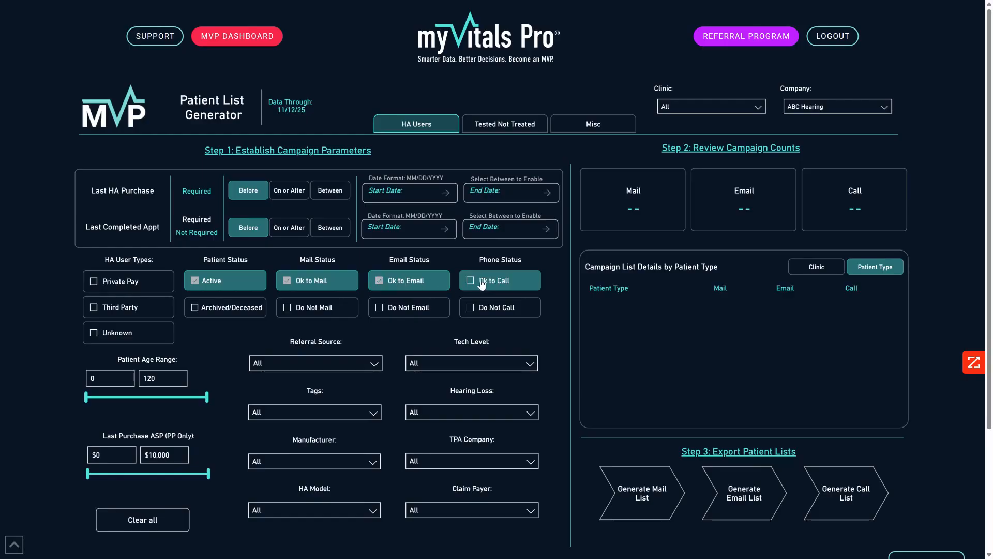
click(482, 285)
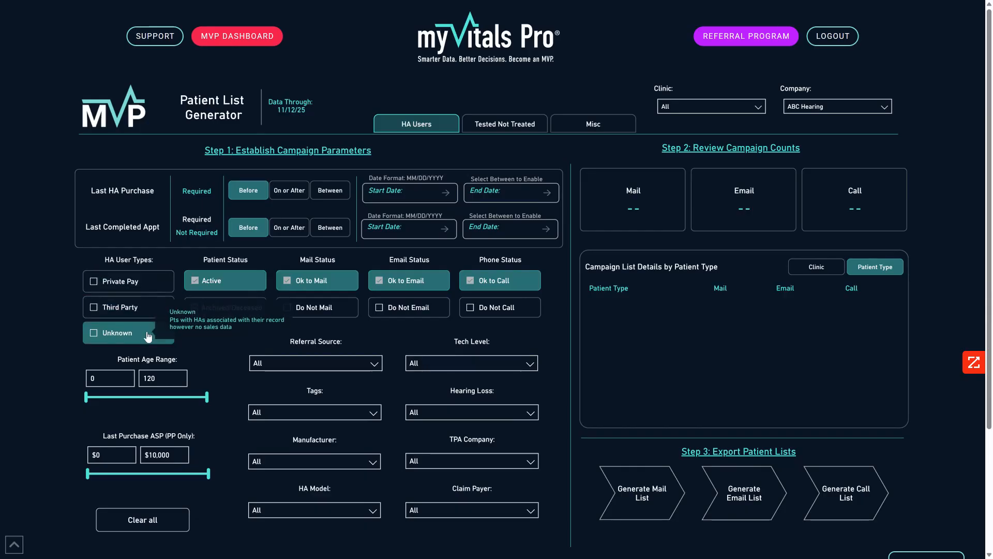
click(142, 286)
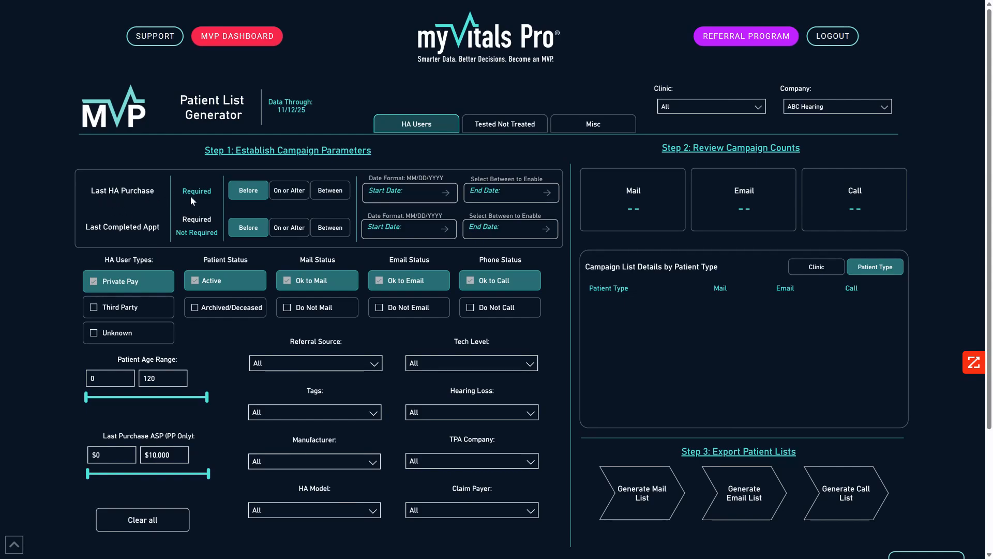
Step: Set the last HA purchase criterion to before 11/13/2021
click(401, 190)
text(11/13/2021)
click(446, 193)
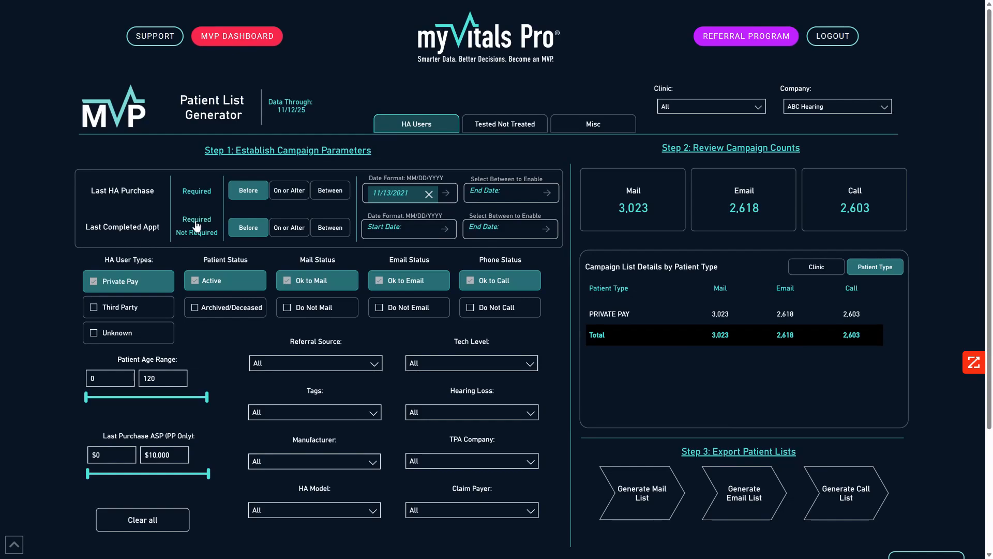
Step: Require a last completed appointment before 11/13/2022
click(376, 228)
text(11/11)
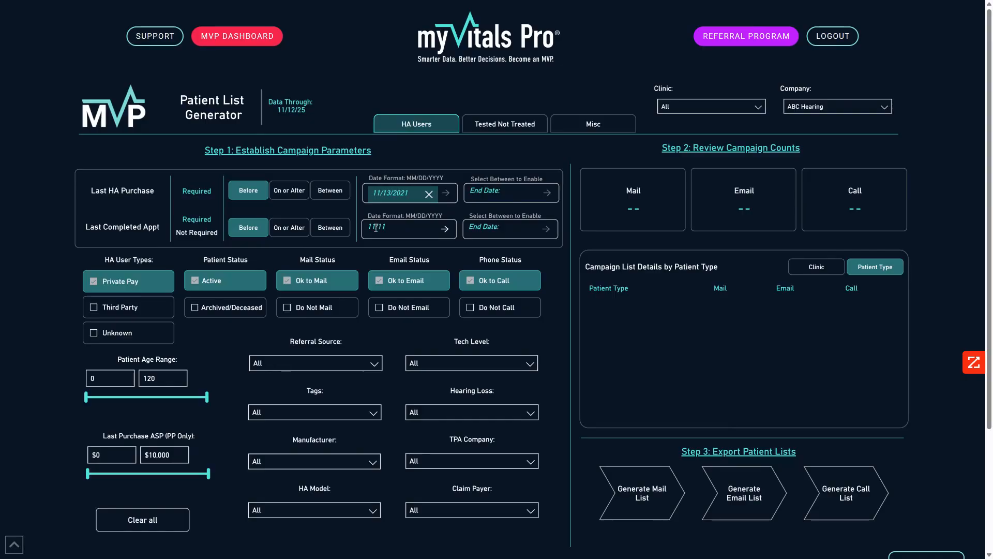
key(BackSpace)
text(3/2022)
click(446, 231)
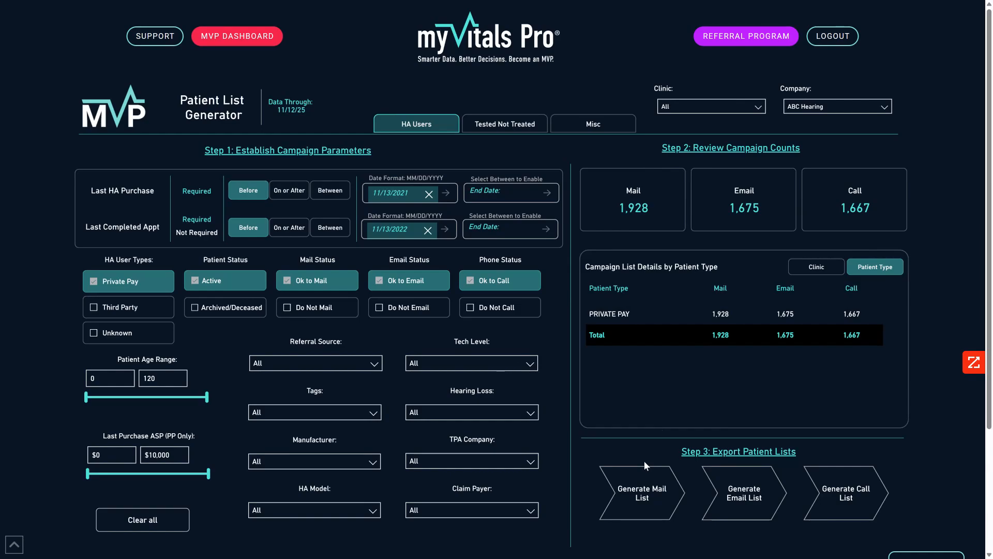
Step: Generate the mail list for these private pay patients and export it as summarized data in .csv format
click(650, 488)
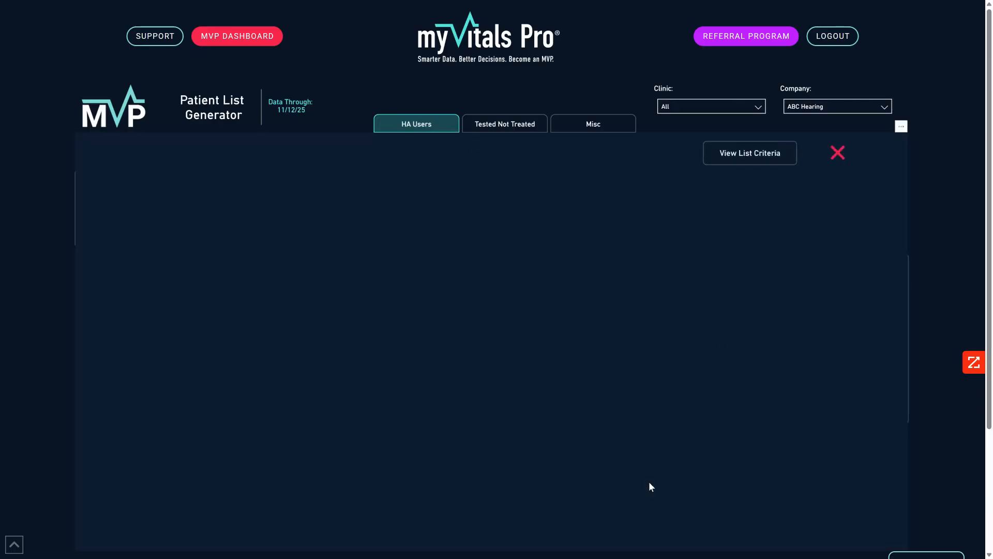
click(901, 139)
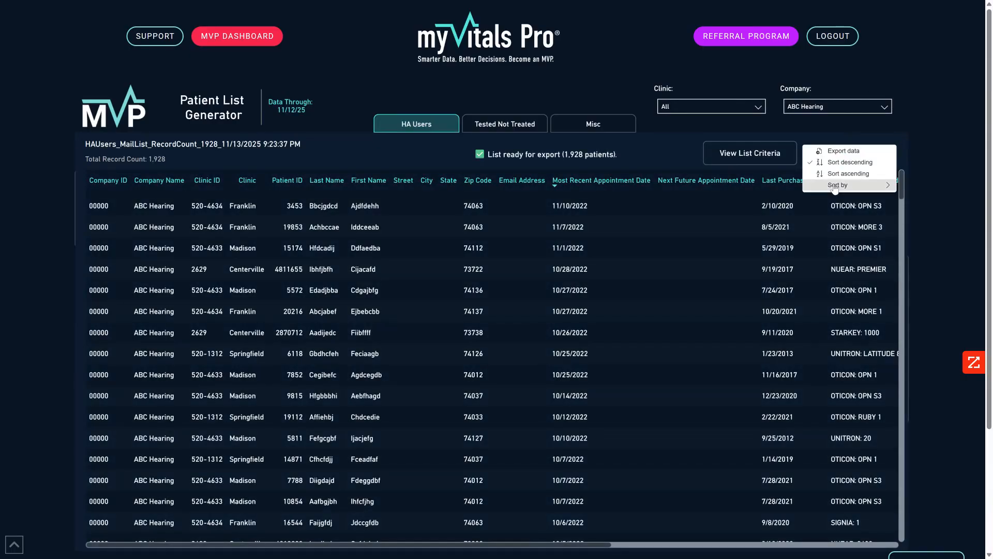
click(843, 151)
click(487, 307)
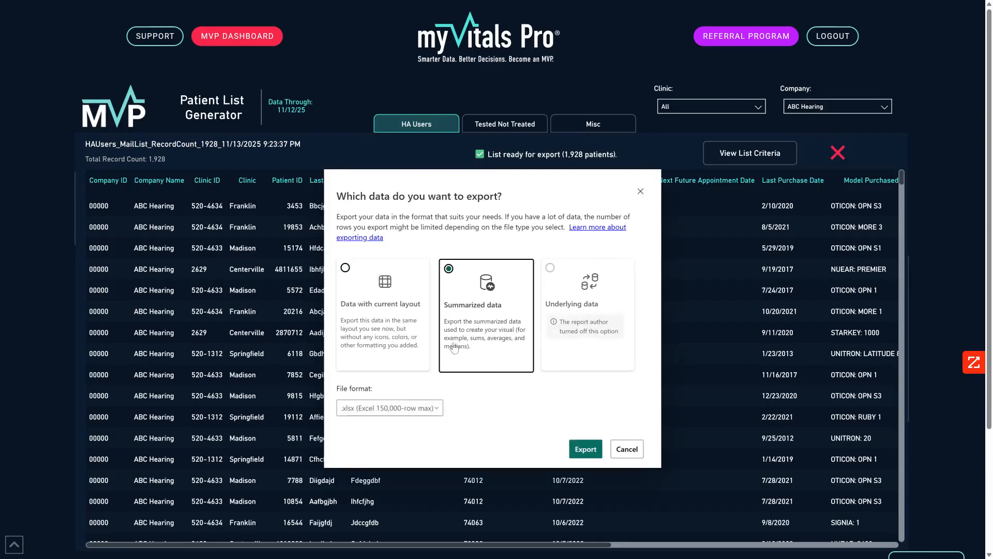
click(381, 407)
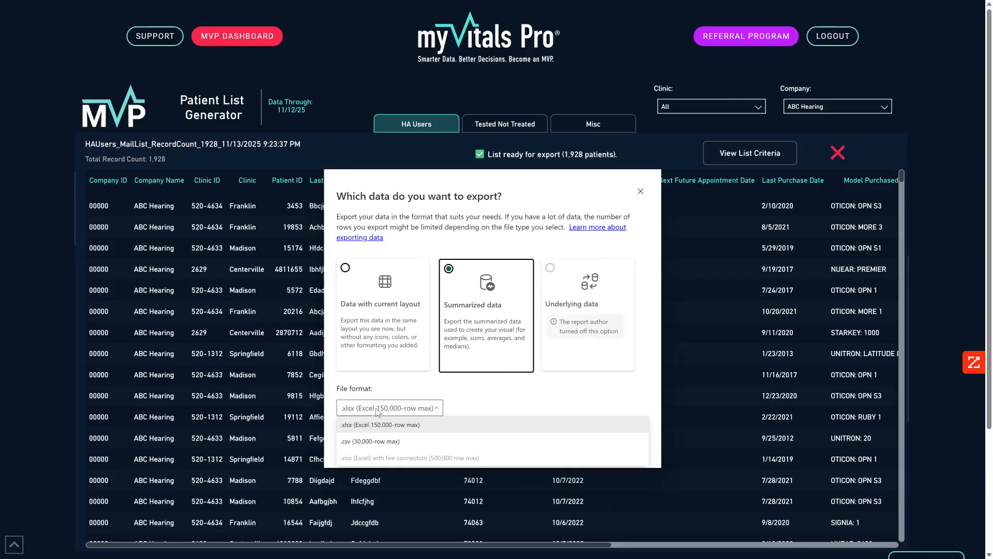
click(374, 441)
click(585, 450)
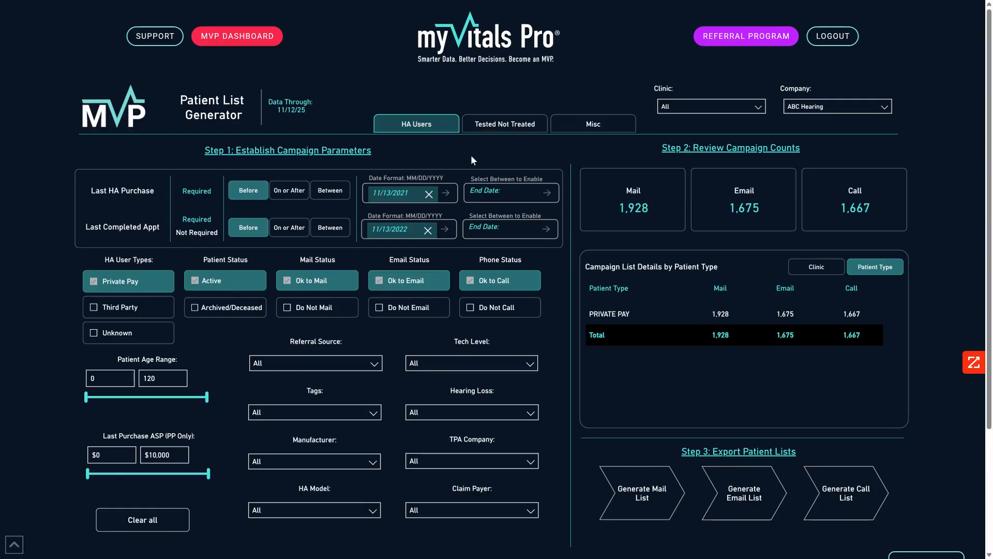
Step: Switch to the Tested Not Treated campaign and set the last opportunity to on or after 11/13/2023
click(523, 128)
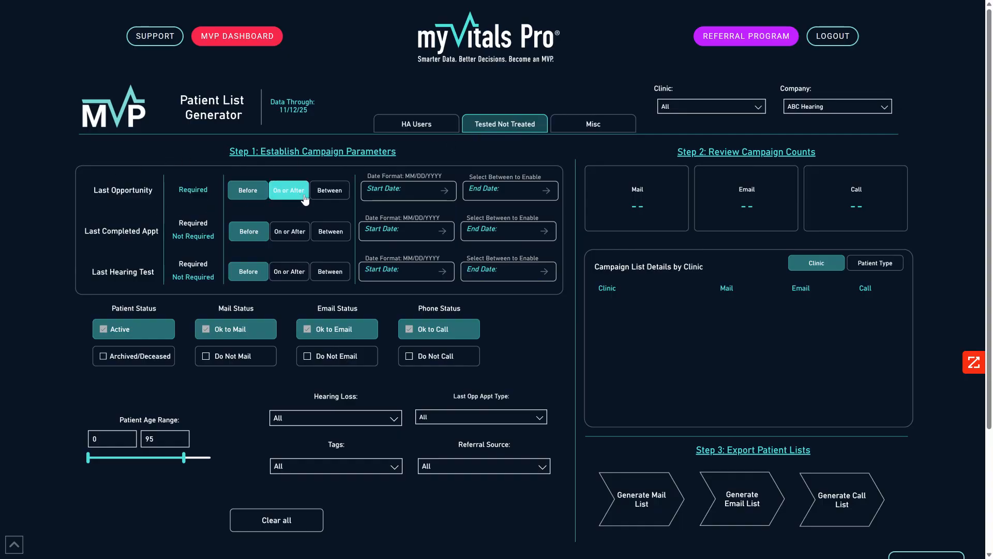
click(289, 191)
text(11/1)
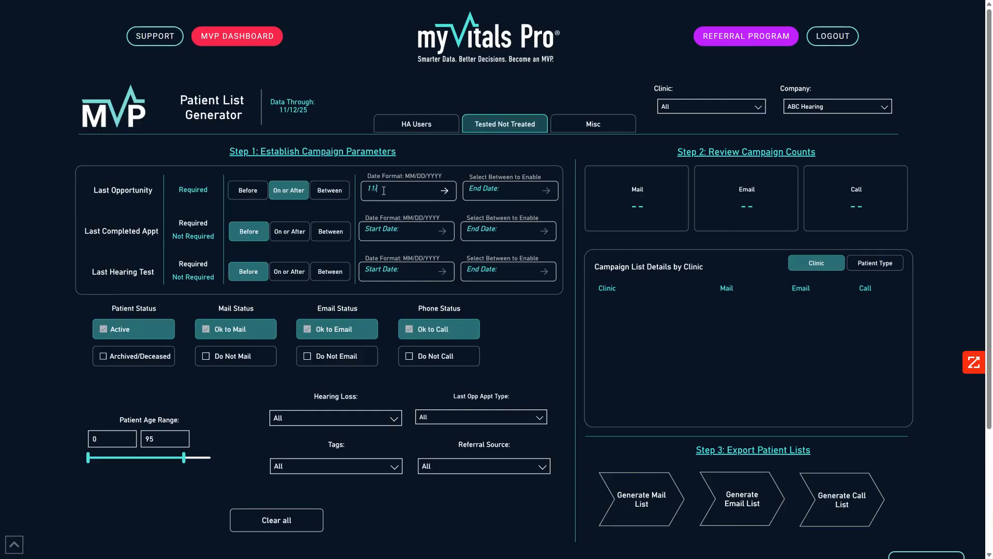
text(3/2023)
click(445, 191)
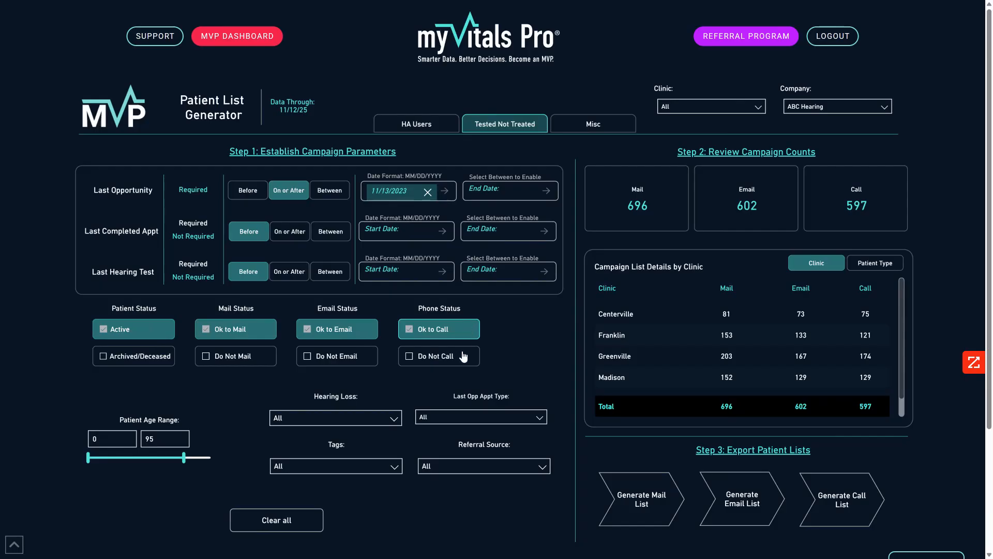
Step: Exclude the Unknown, Normal and Mild categories from the hearing loss filter
click(336, 418)
click(315, 297)
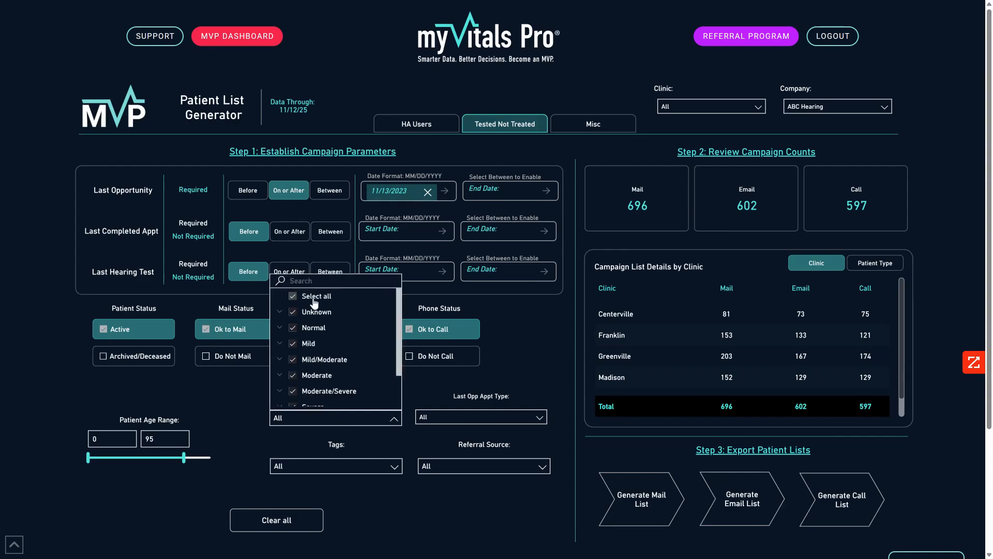
click(314, 312)
click(312, 329)
click(312, 340)
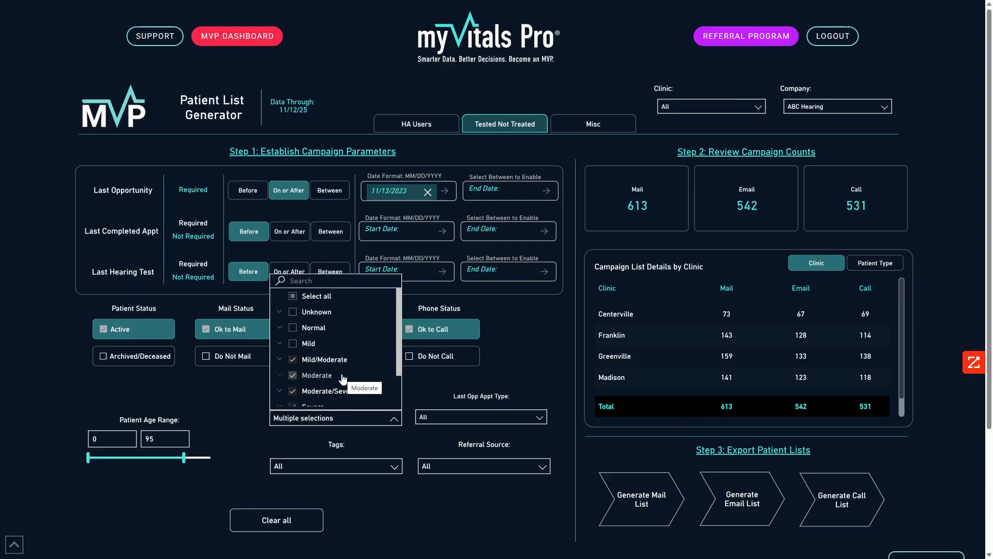
click(474, 419)
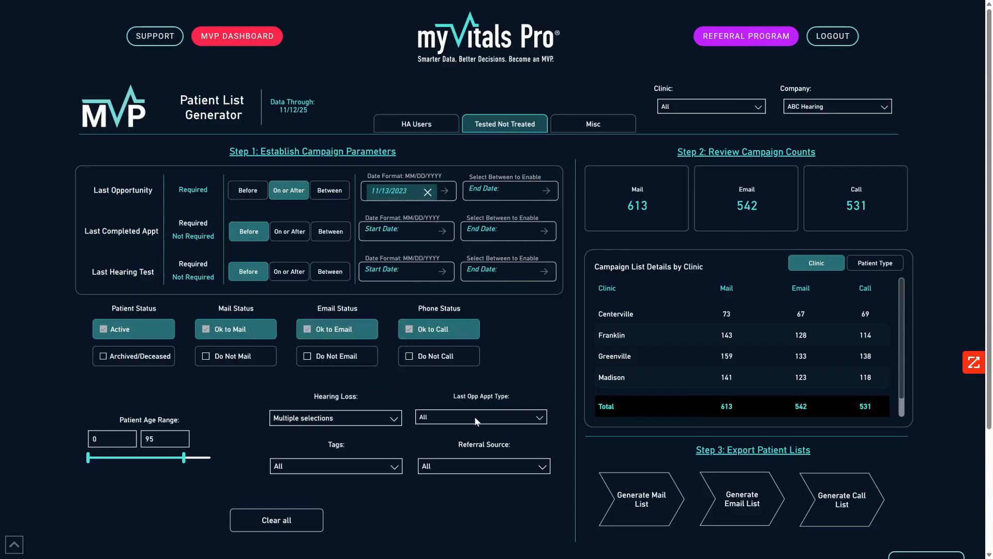
Step: Set the last opportunity appointment type to HEARING AID EVALUATION and break down the counts by patient type
click(474, 416)
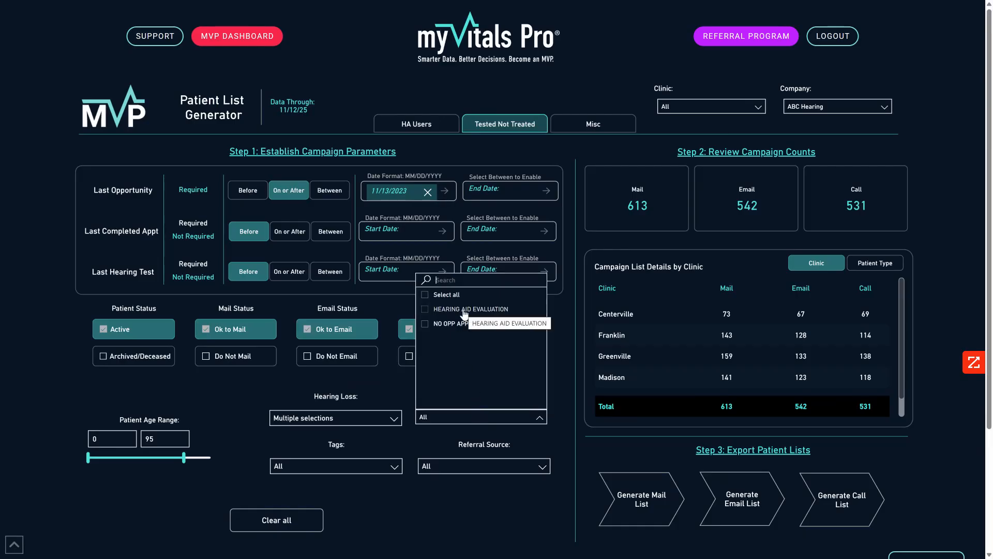
click(465, 309)
click(207, 404)
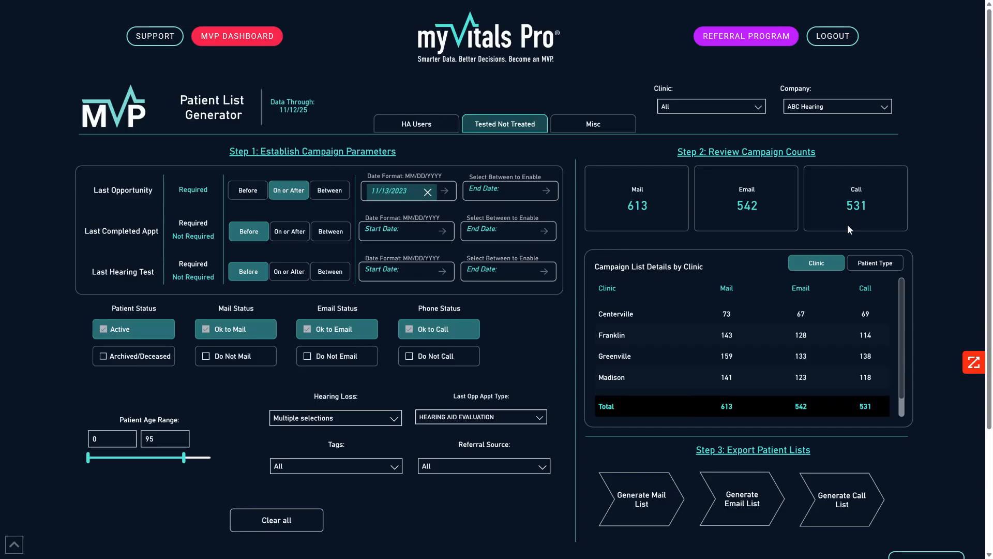
click(880, 267)
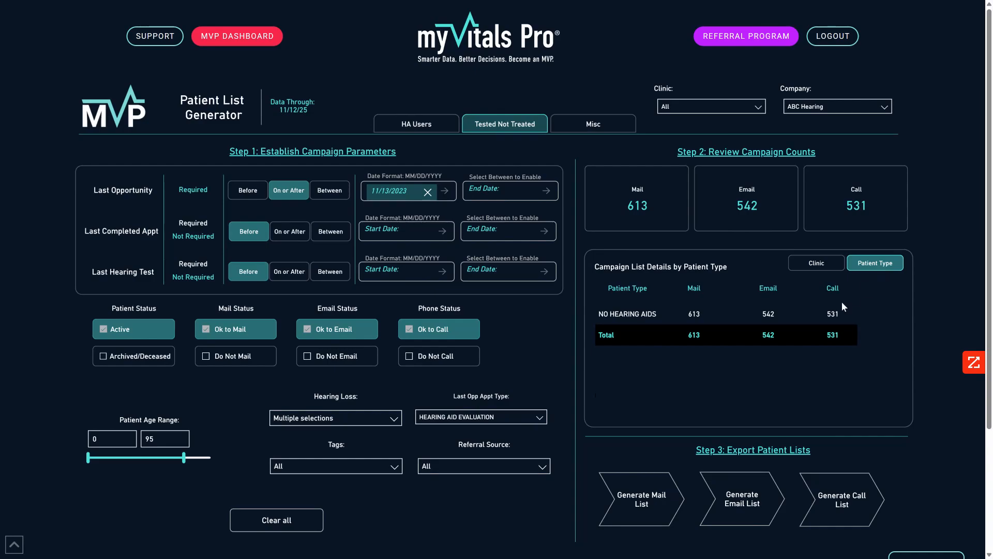
Step: Generate the Tested Not Treated mail list and export it as summarized data in .csv format
click(629, 502)
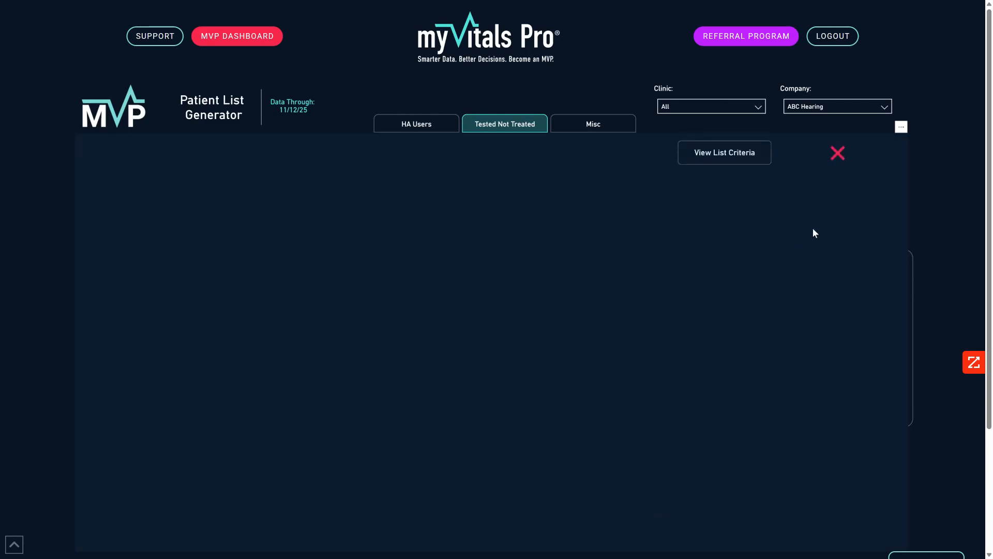
click(900, 137)
click(890, 151)
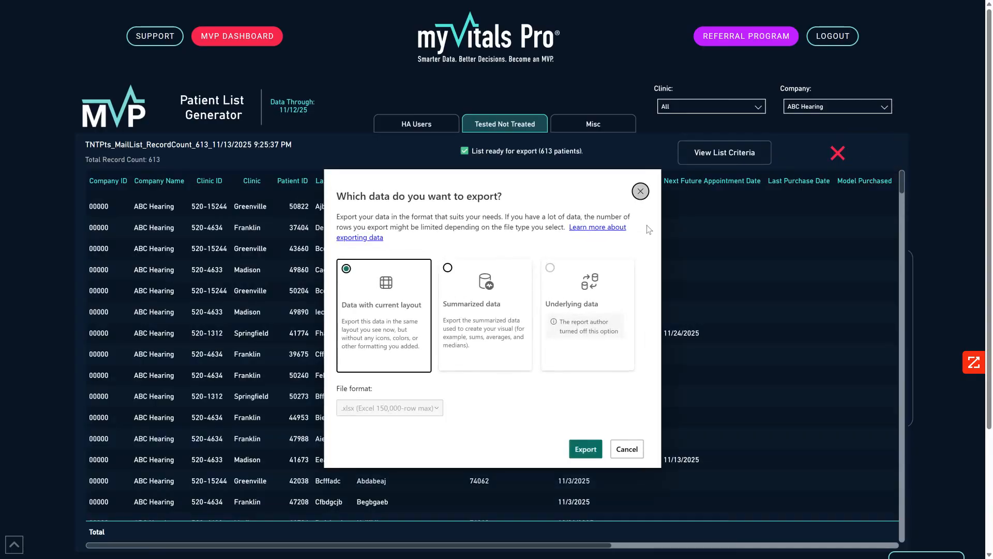
click(488, 310)
click(424, 409)
click(410, 446)
click(580, 450)
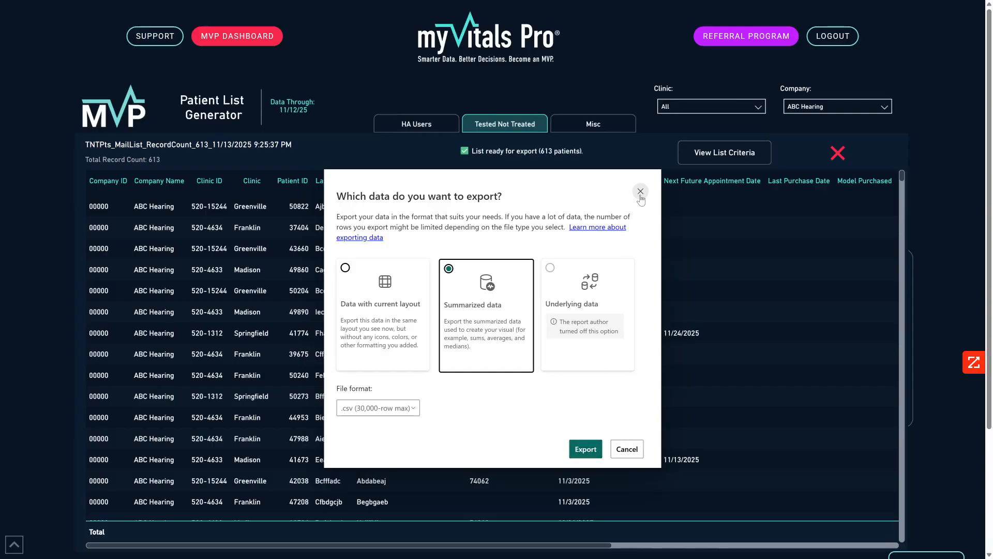
Step: Close the Tested Not Treated mail list and open the Misc campaign parameters
click(523, 130)
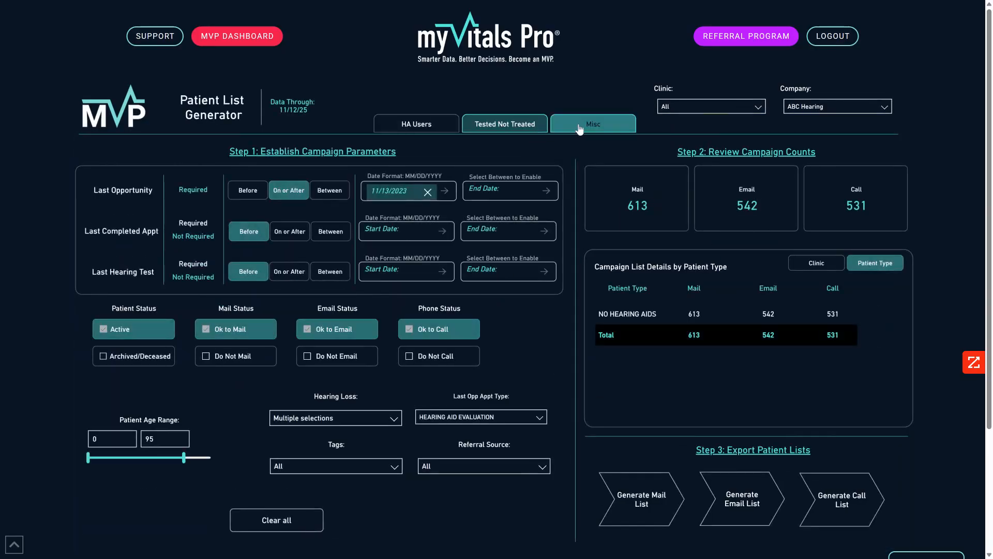
click(579, 130)
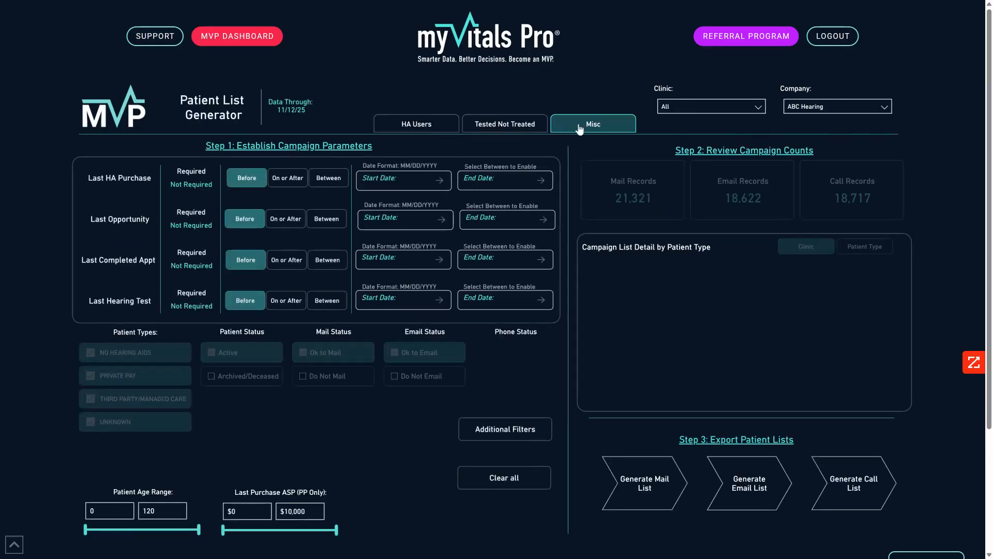